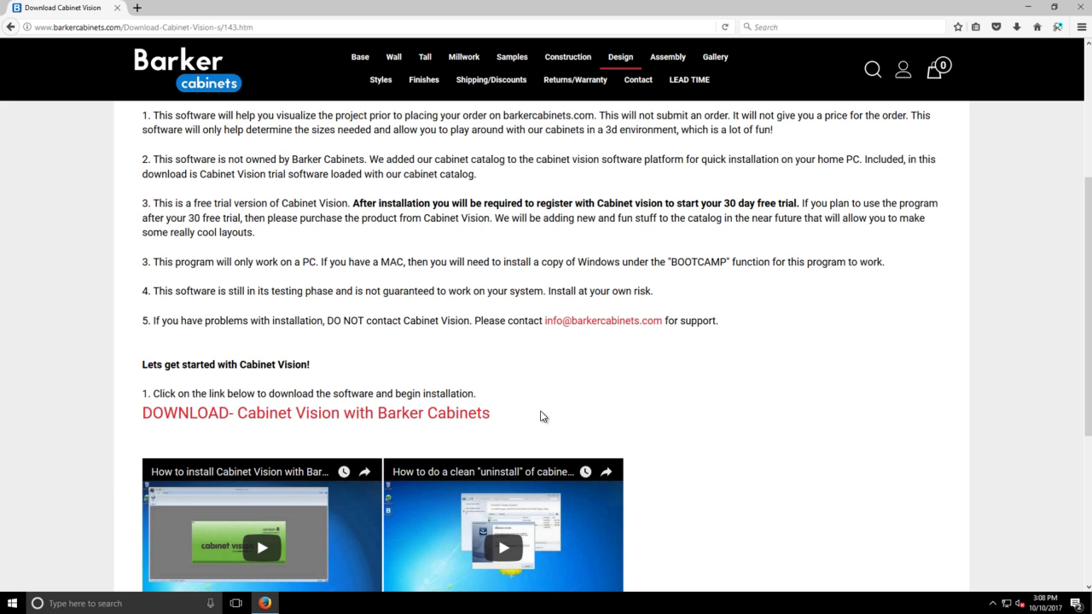
Cancel the duplicate download and show the completed 276 MB SE_Setup_English.exe in Downloads
scroll(202, 239, "up", 3)
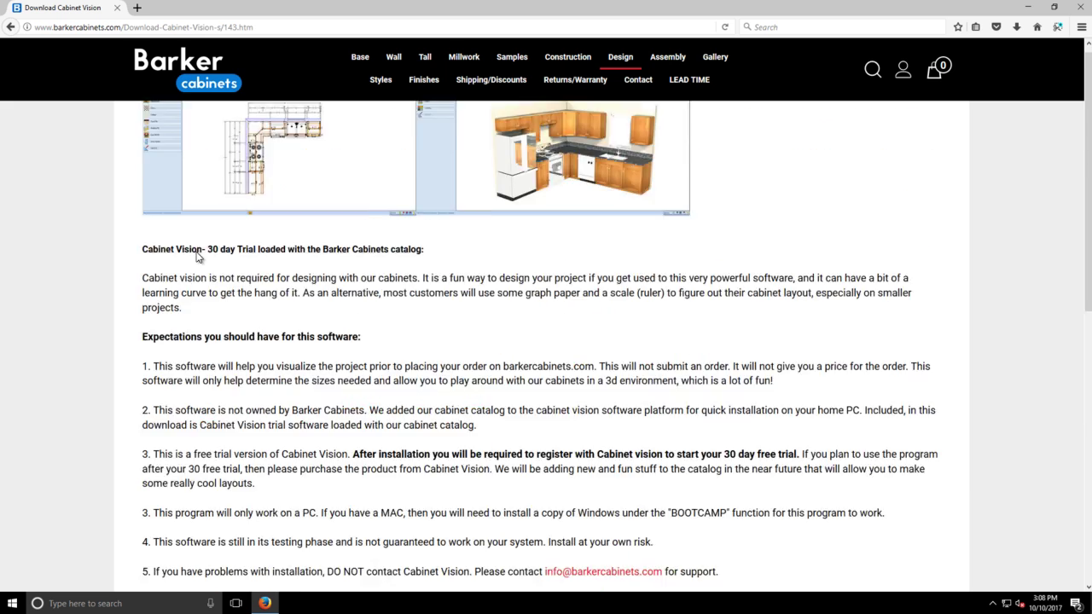
scroll(198, 257, "down", 5)
scroll(156, 195, "up", 1)
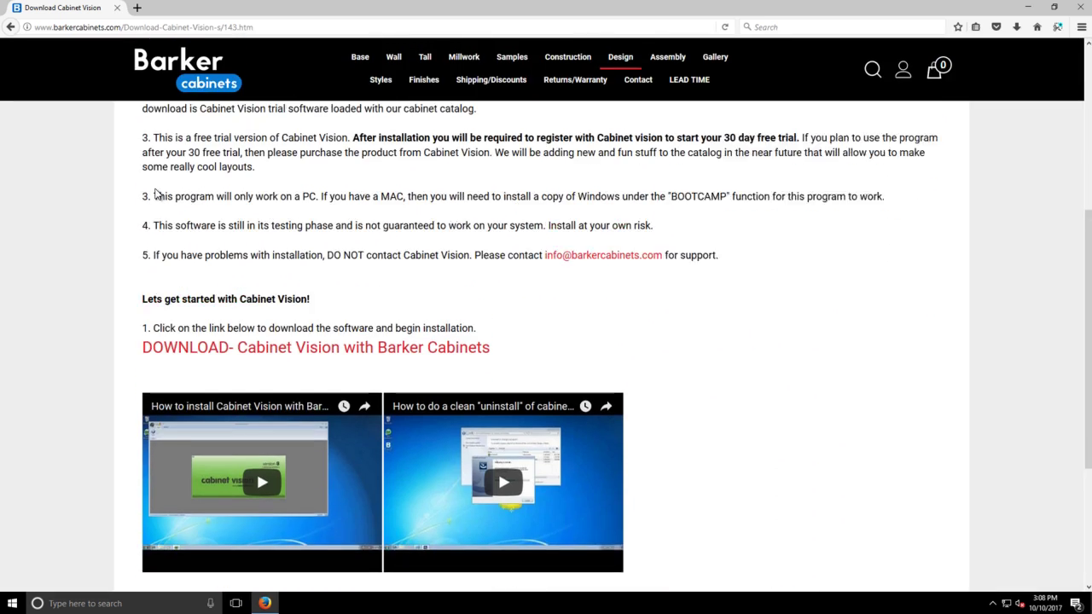
scroll(156, 195, "up", 1)
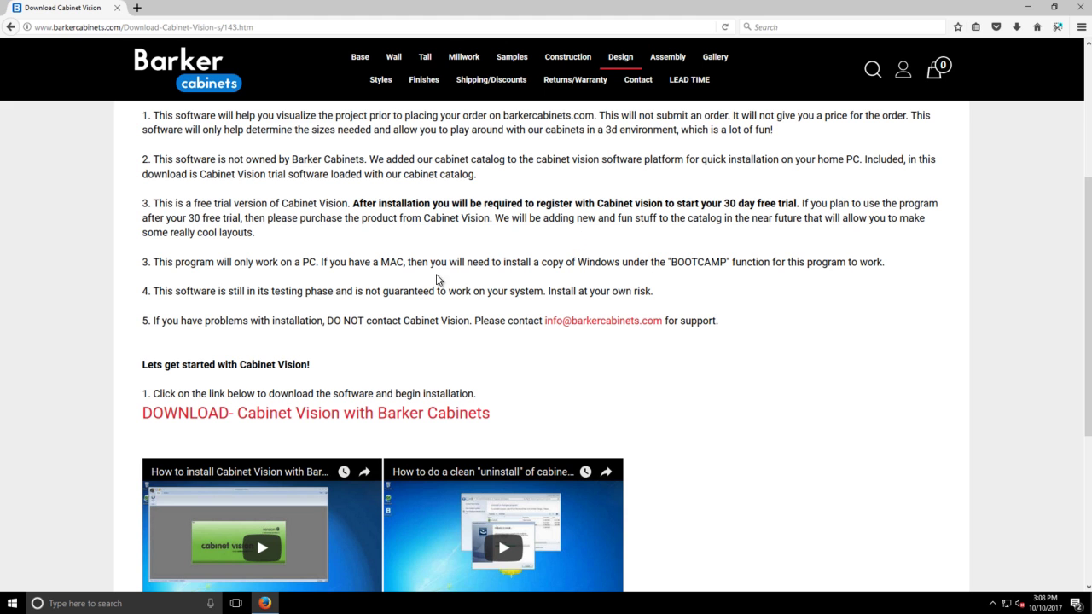
left_click(204, 416)
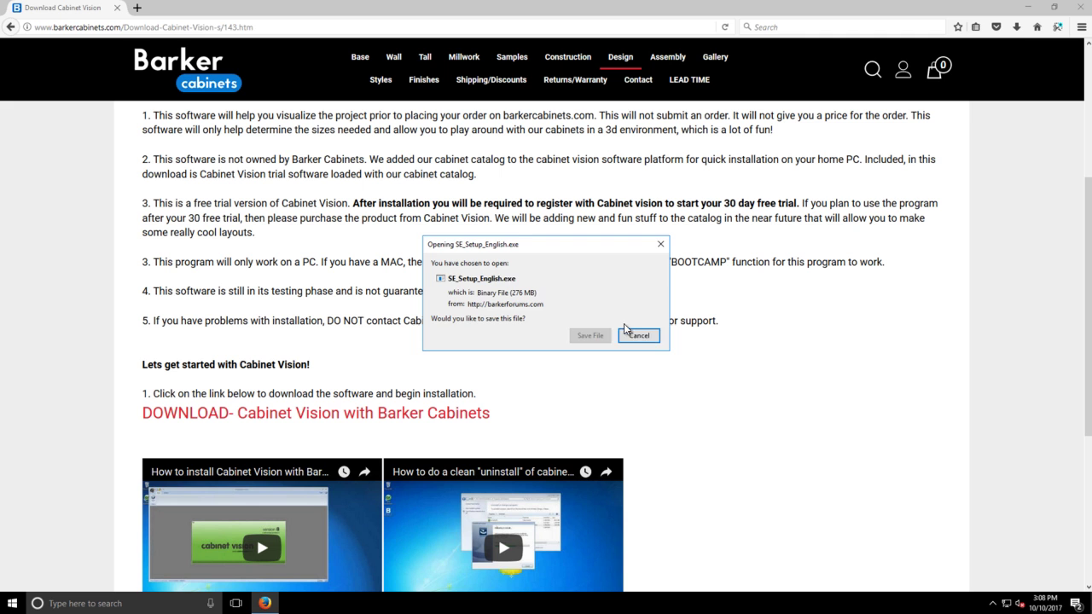
left_click(640, 338)
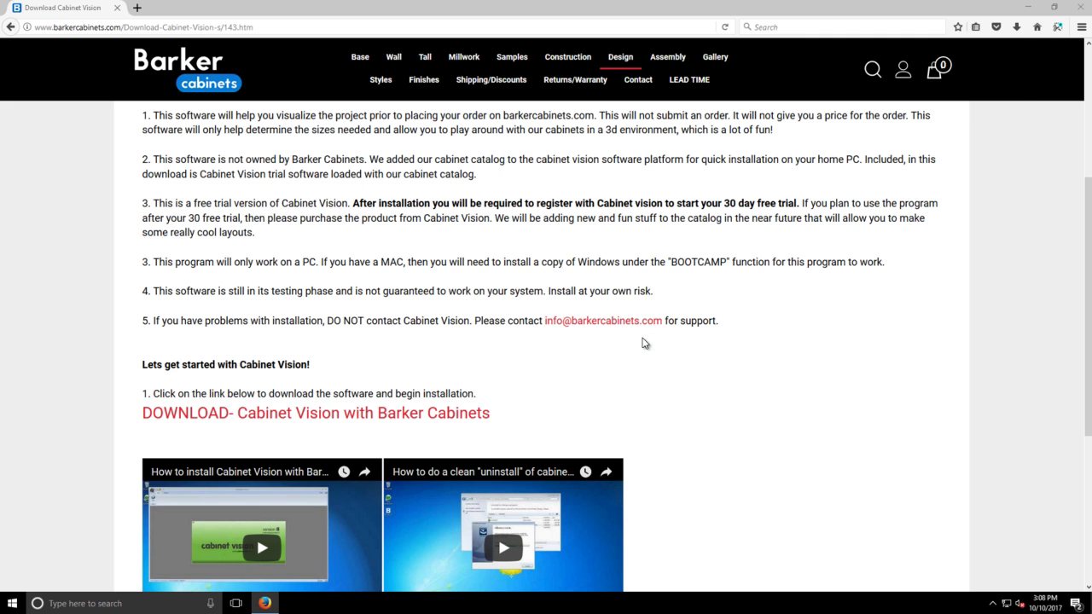
left_click(1015, 26)
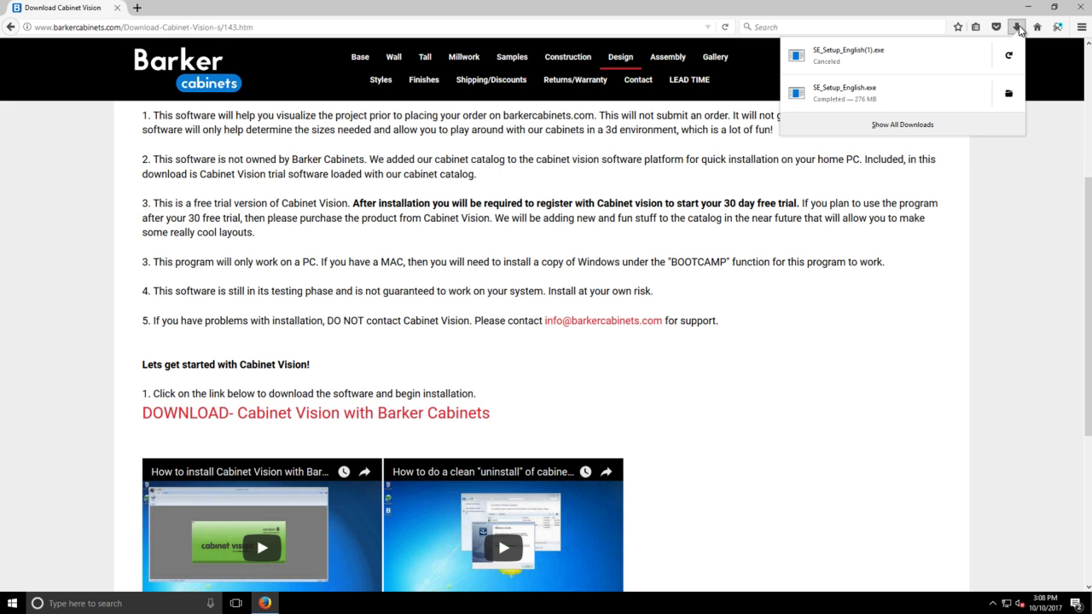
Run SE_Setup_English.exe from the Firefox downloads list
left_click(850, 94)
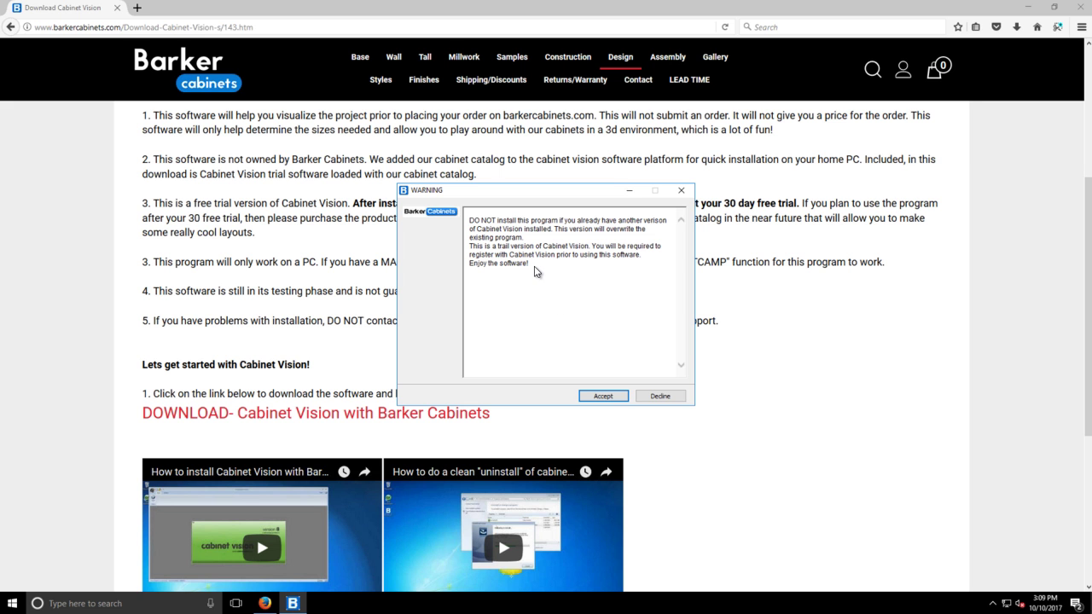
Accept the trial overwrite warning and install into the default Database folder
left_click(604, 397)
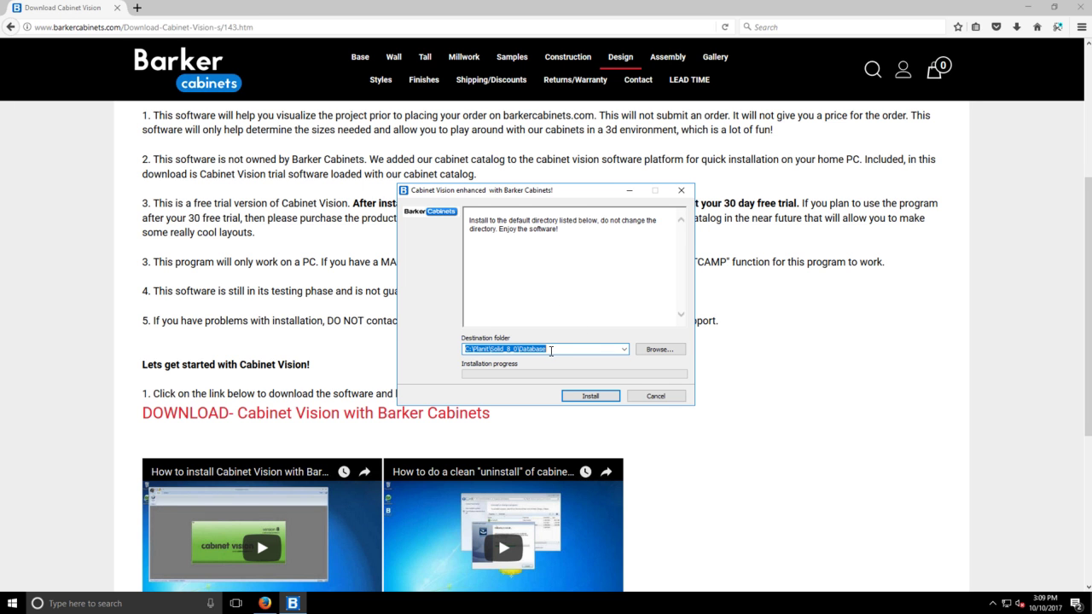
left_click(588, 397)
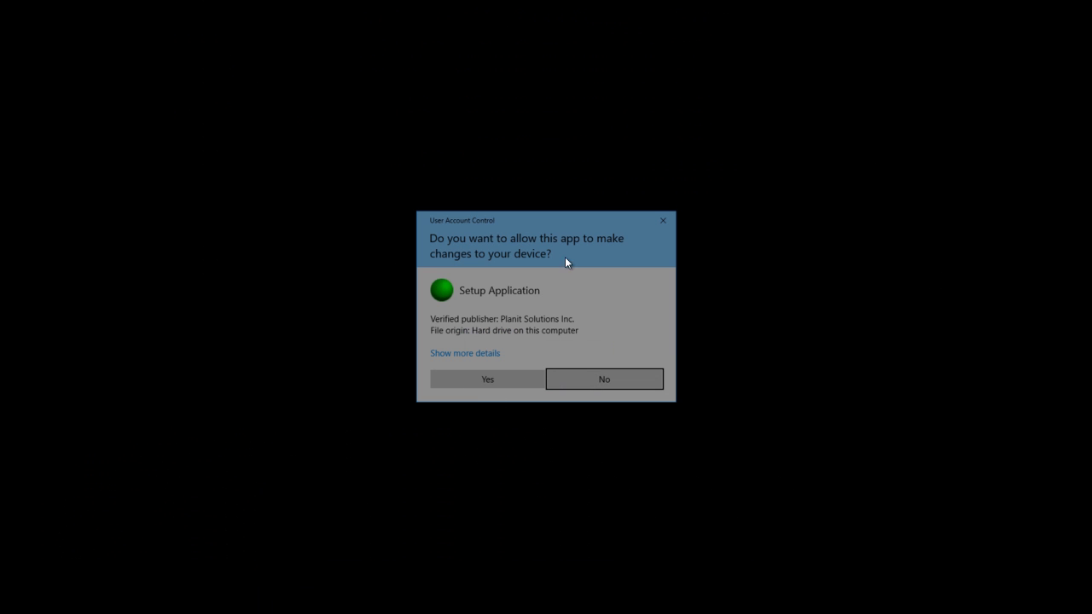
Allow the Setup Application to make changes and continue Solid Essential 8.0 setup in English
left_click(484, 380)
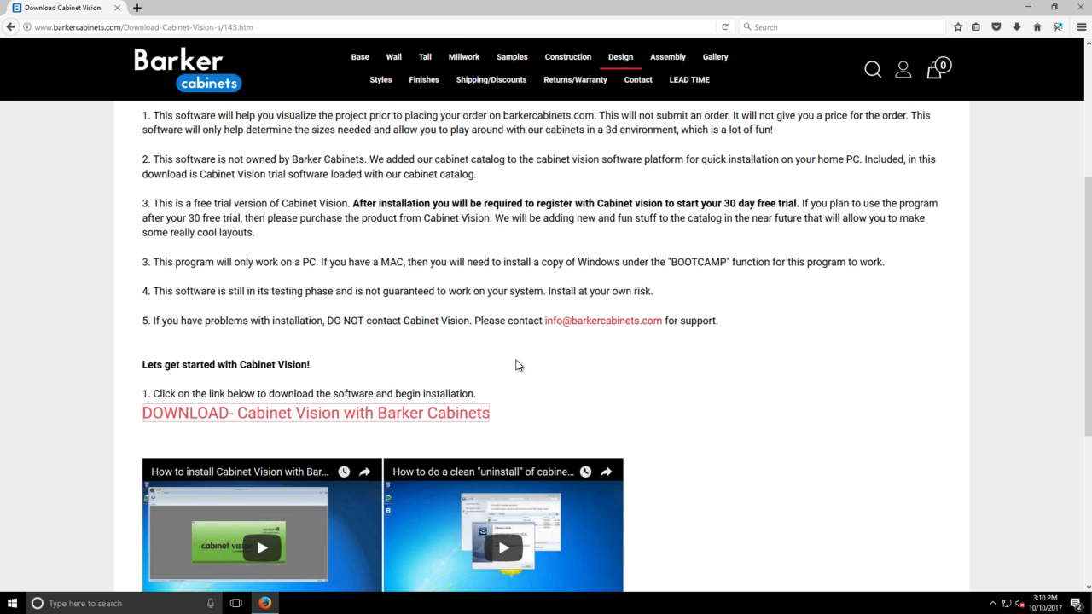
left_click(1028, 7)
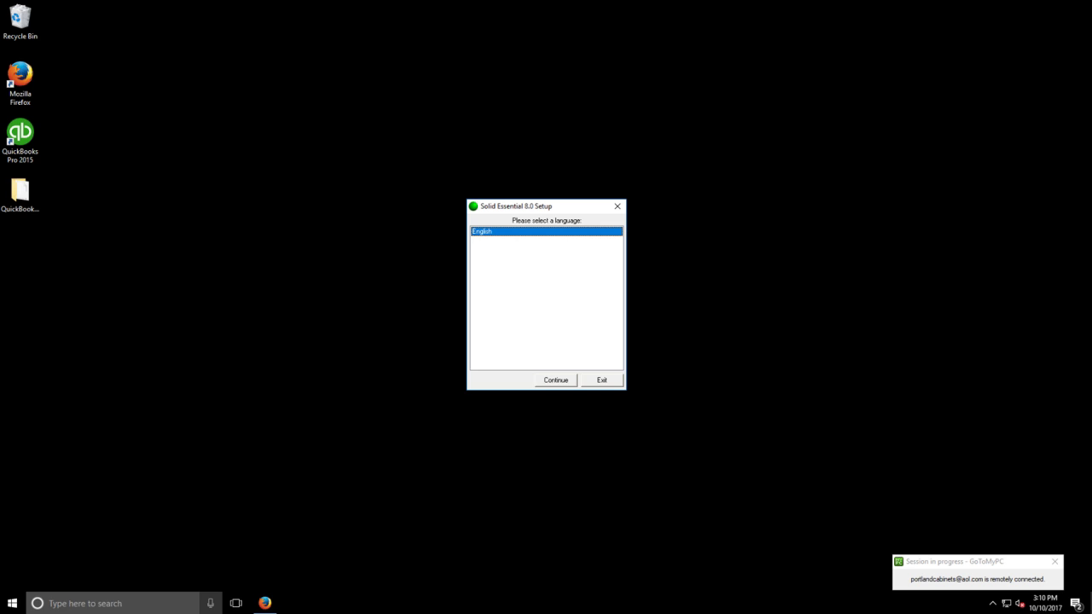
left_click(264, 603)
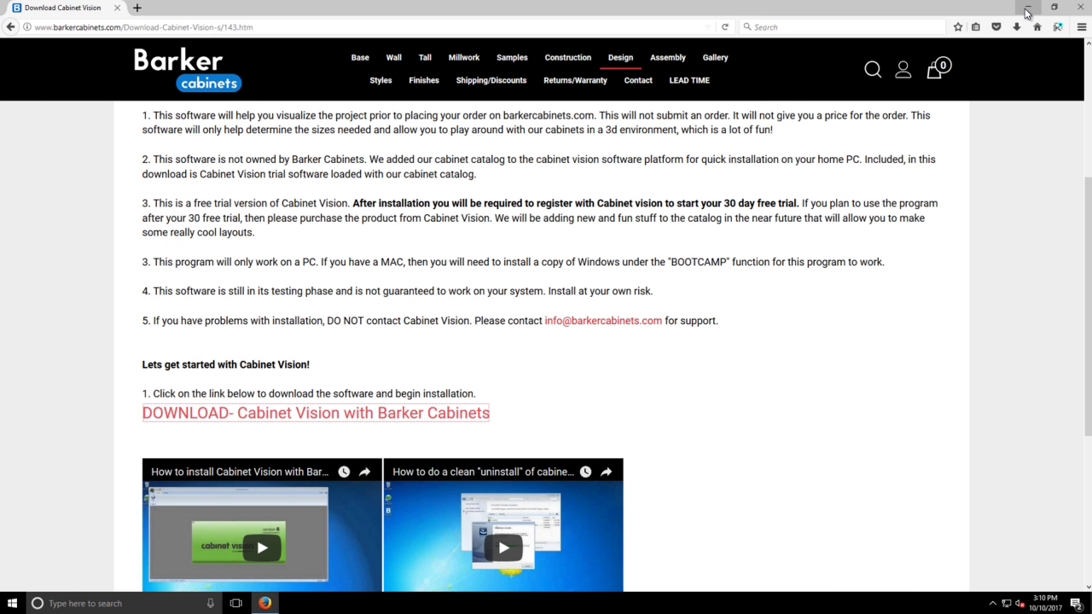
left_click(1029, 8)
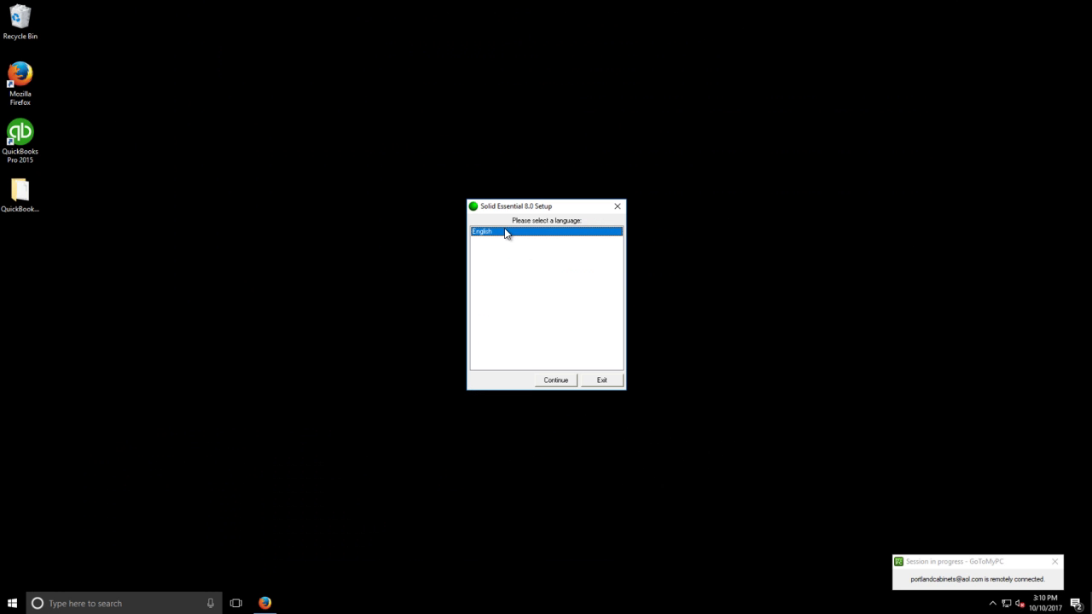
left_click(555, 380)
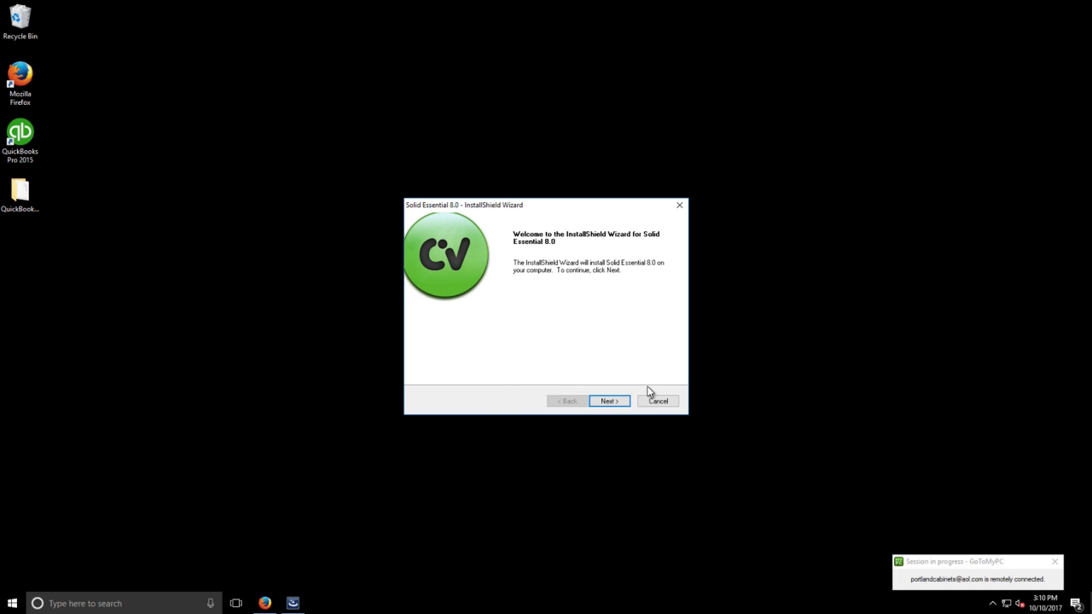
Install Solid Essential 8.0, accepting the license, default program folder and Inches units
left_click(609, 401)
left_click(609, 402)
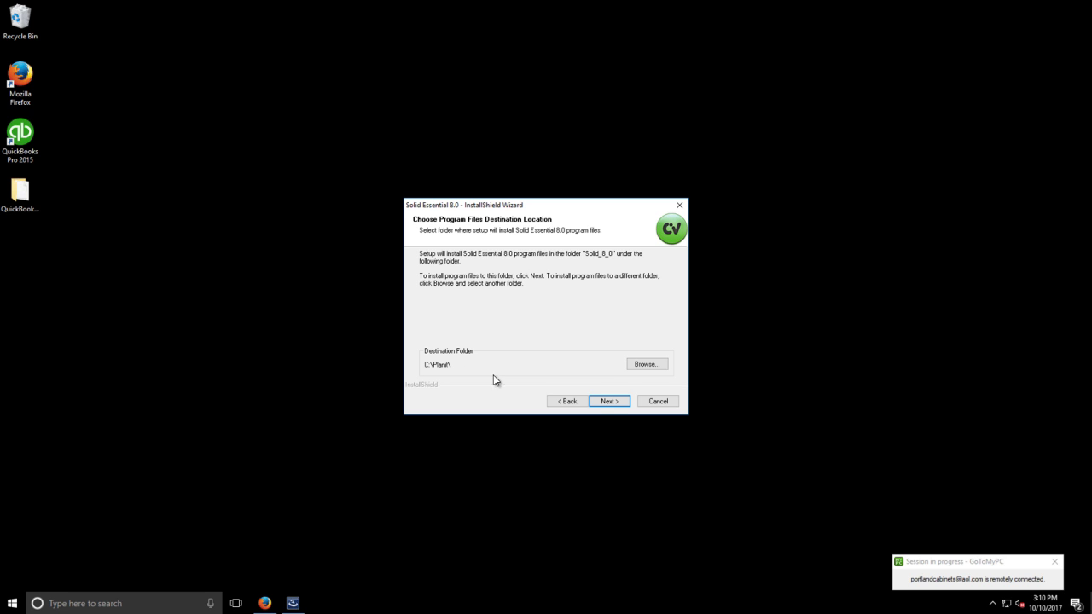
left_click(608, 402)
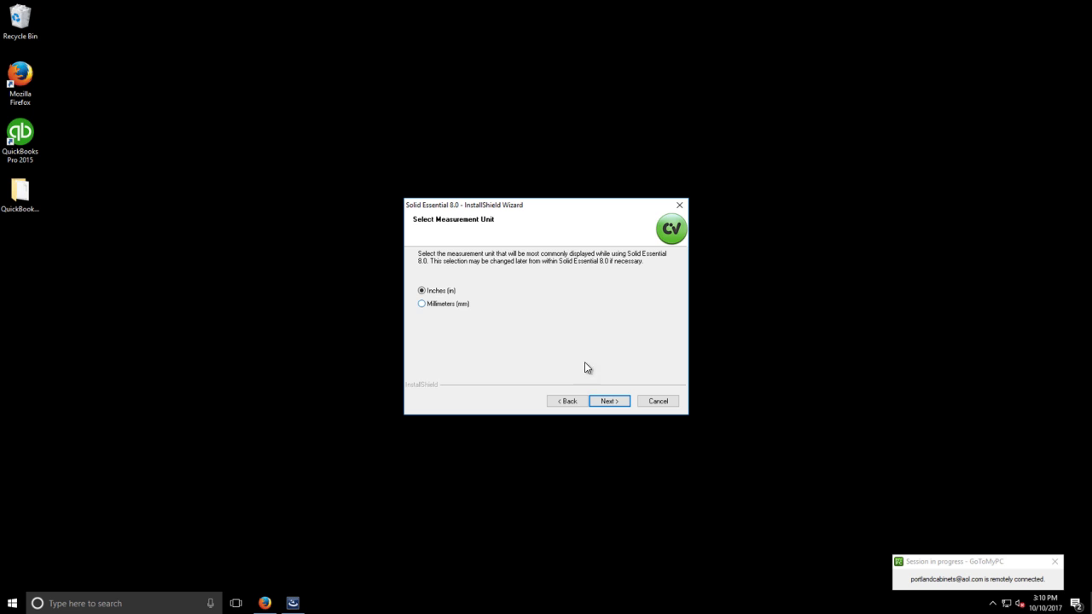
left_click(613, 401)
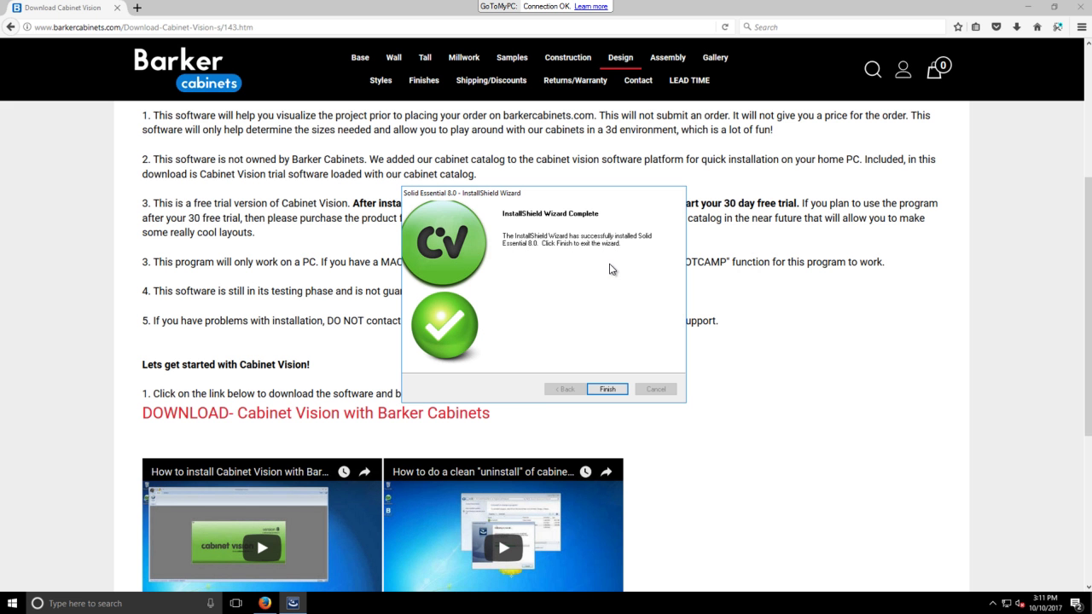
Finish the wizard and launch Solid Essential 8.0 from its desktop shortcut
left_click(614, 390)
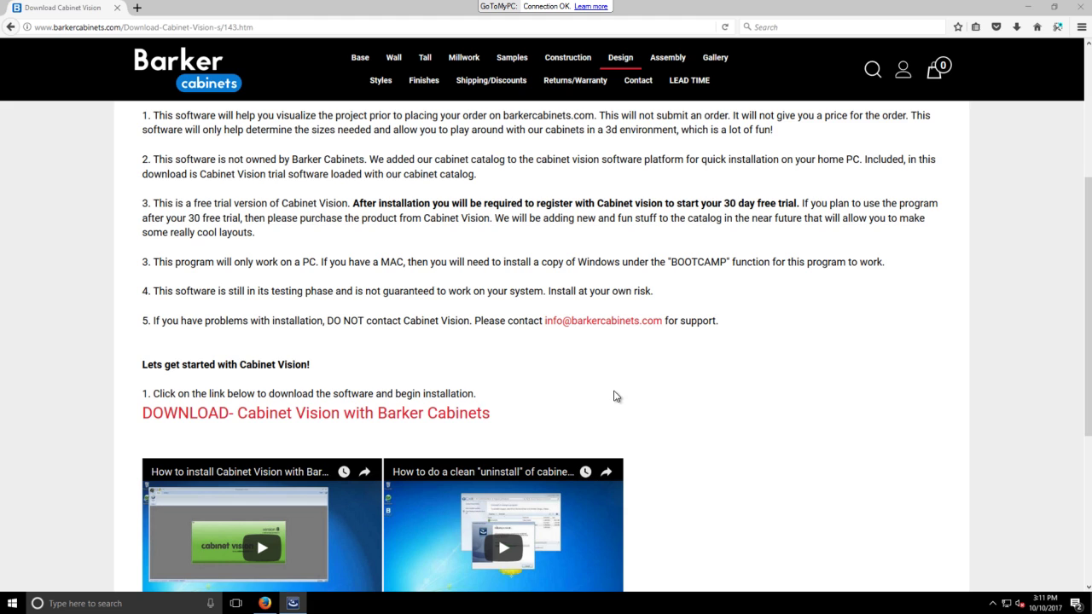
left_click(1030, 7)
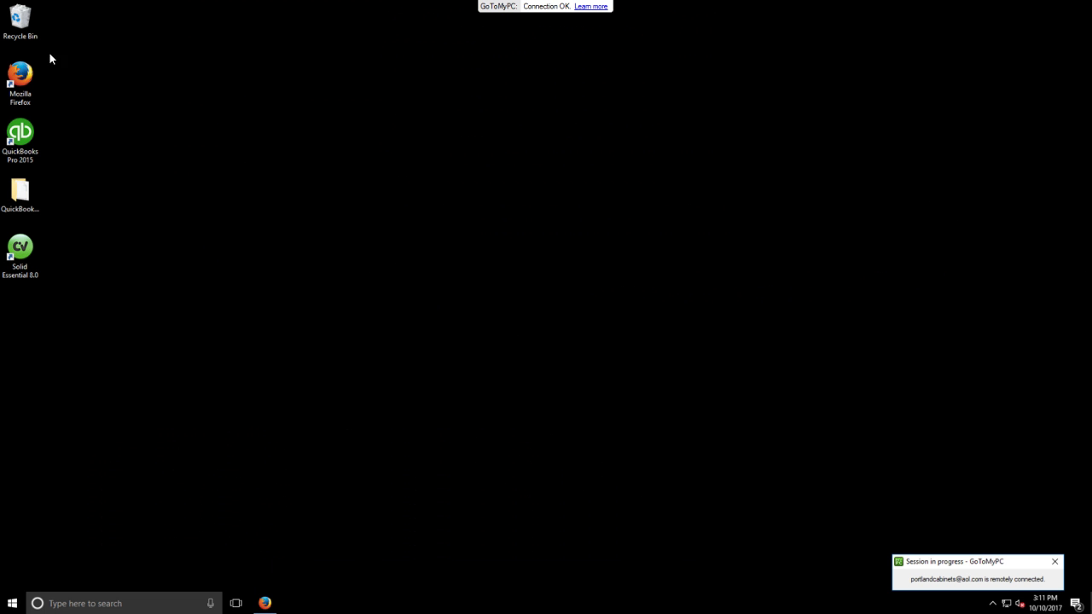
double_click(23, 253)
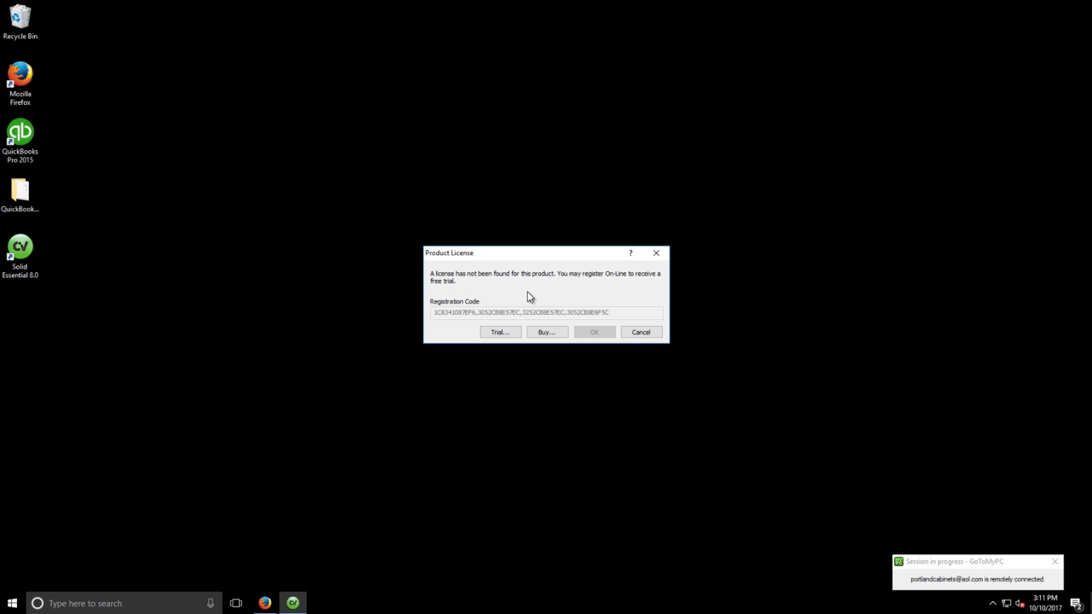
Request a trial license online and enter the contact's first and last name
left_click(502, 332)
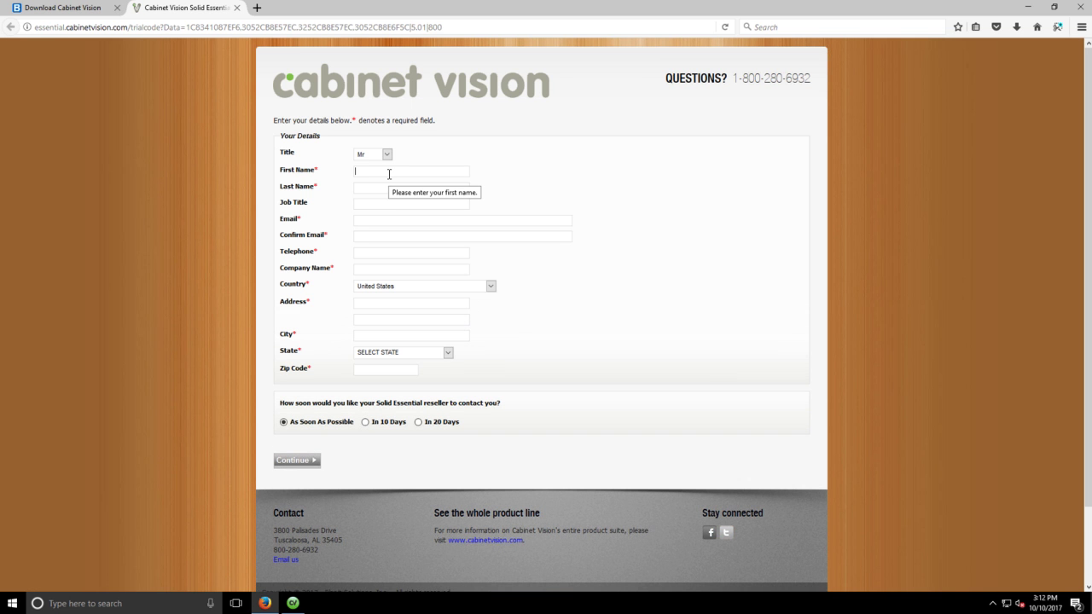
key("Tab")
Enter and confirm the contact's e-mail, choose In 20 Days, and submit the form
key("Tab")
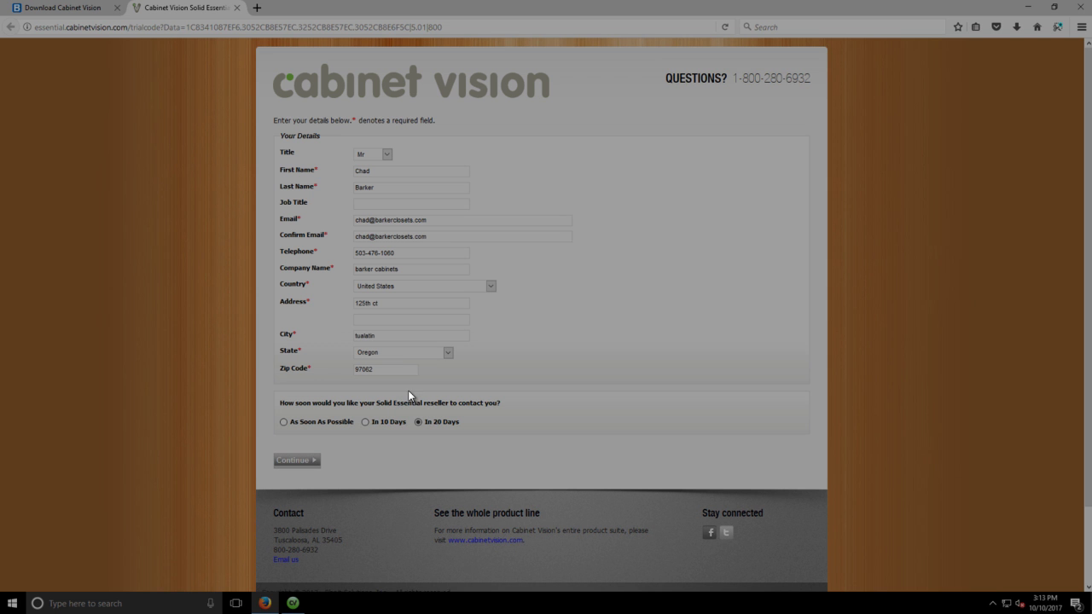
left_click(449, 420)
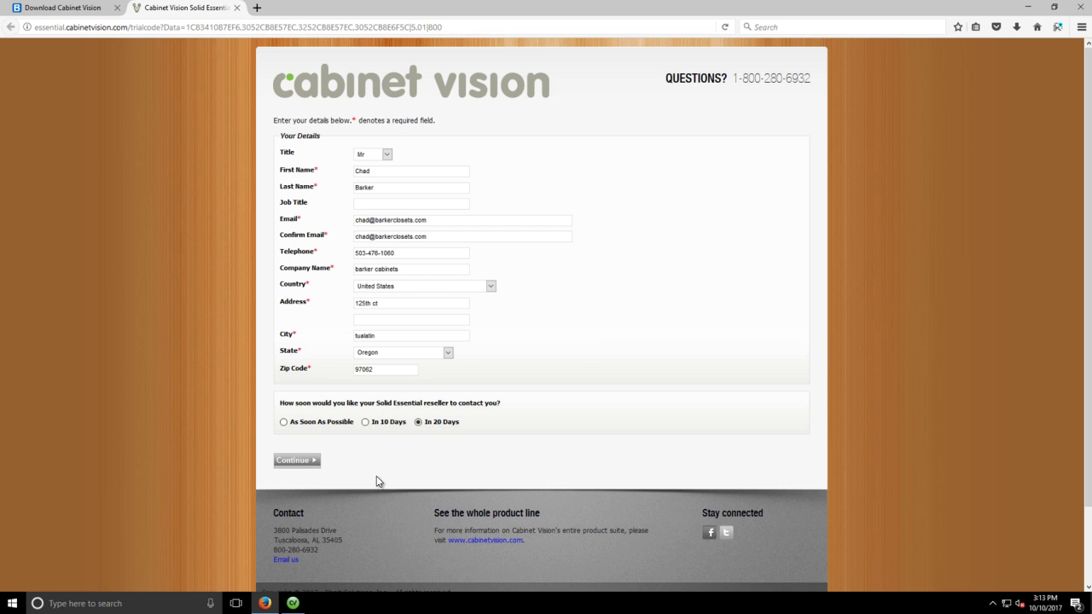
left_click(300, 461)
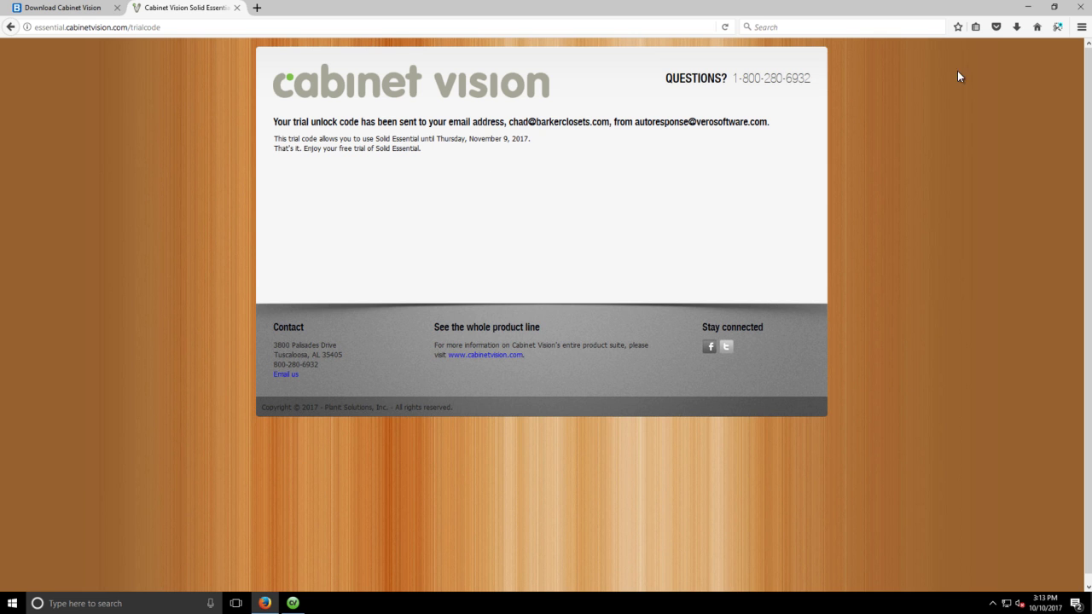
Close the trial confirmation page and minimize Firefox to reveal the Product License dialog
left_click(1027, 10)
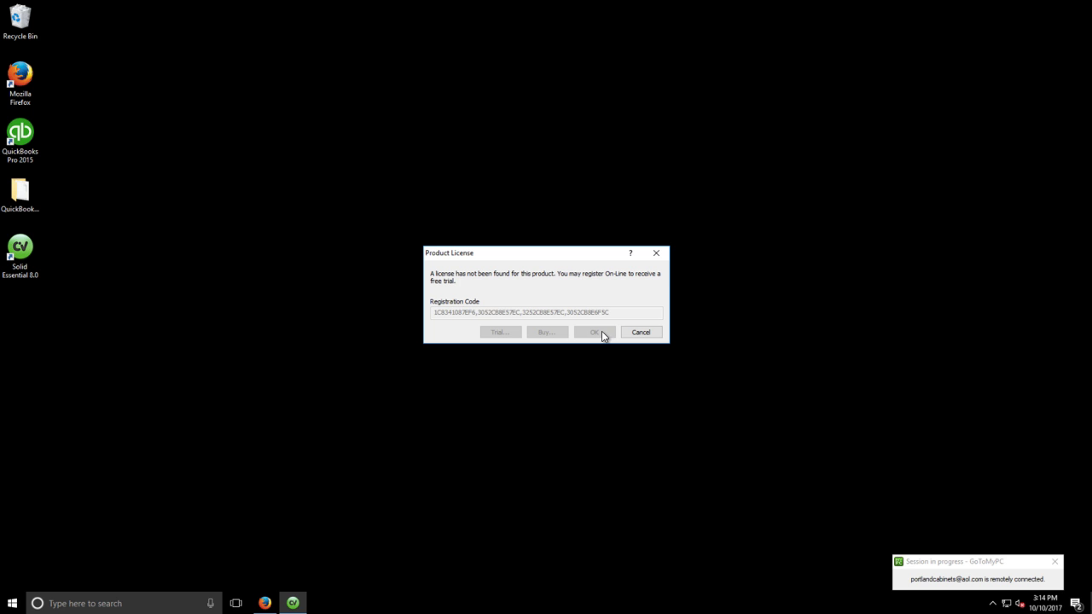
left_click(264, 603)
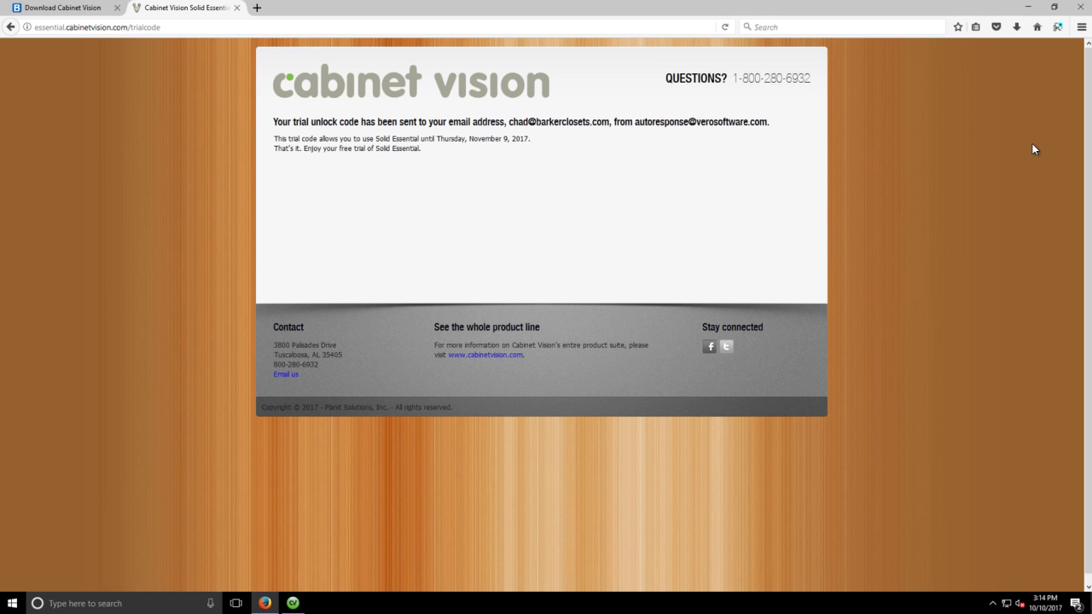
left_click(238, 7)
left_click(1028, 8)
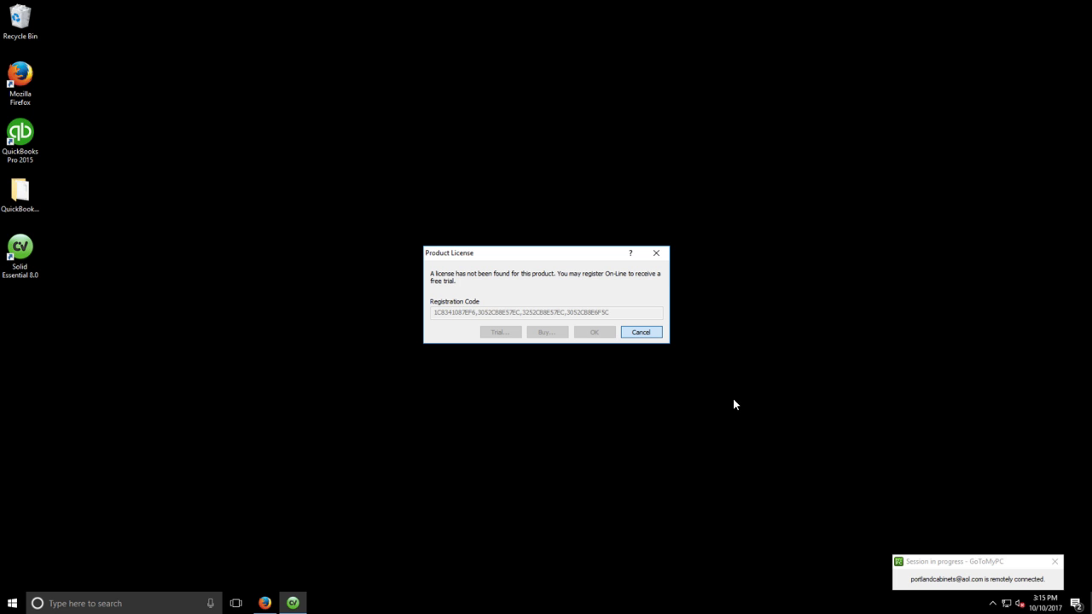
Cancel the Product License prompt and acknowledge the 'Security Key not found' error
left_click(632, 331)
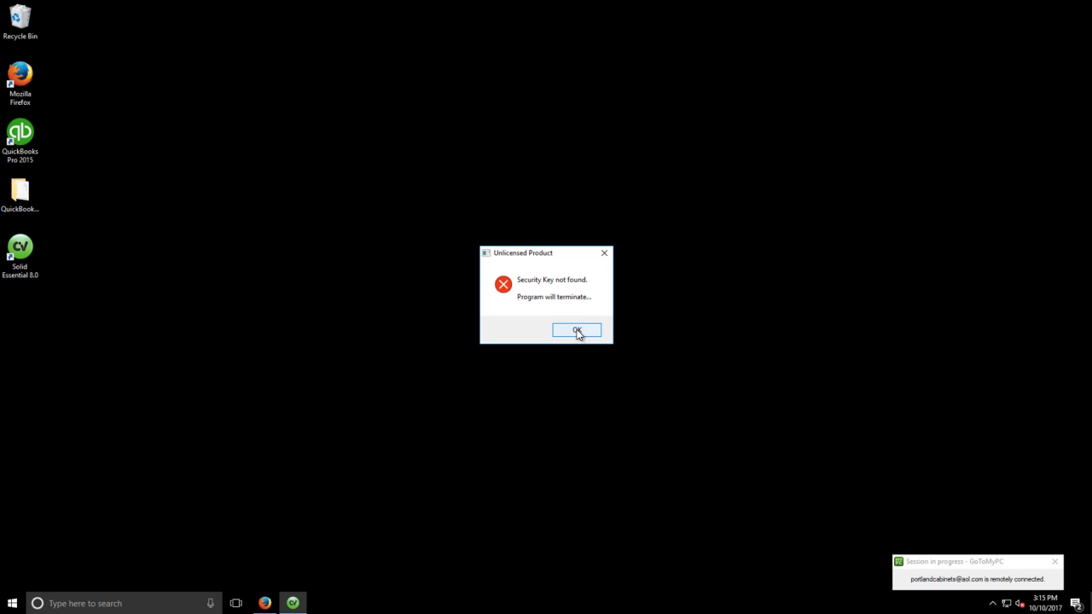
left_click(576, 331)
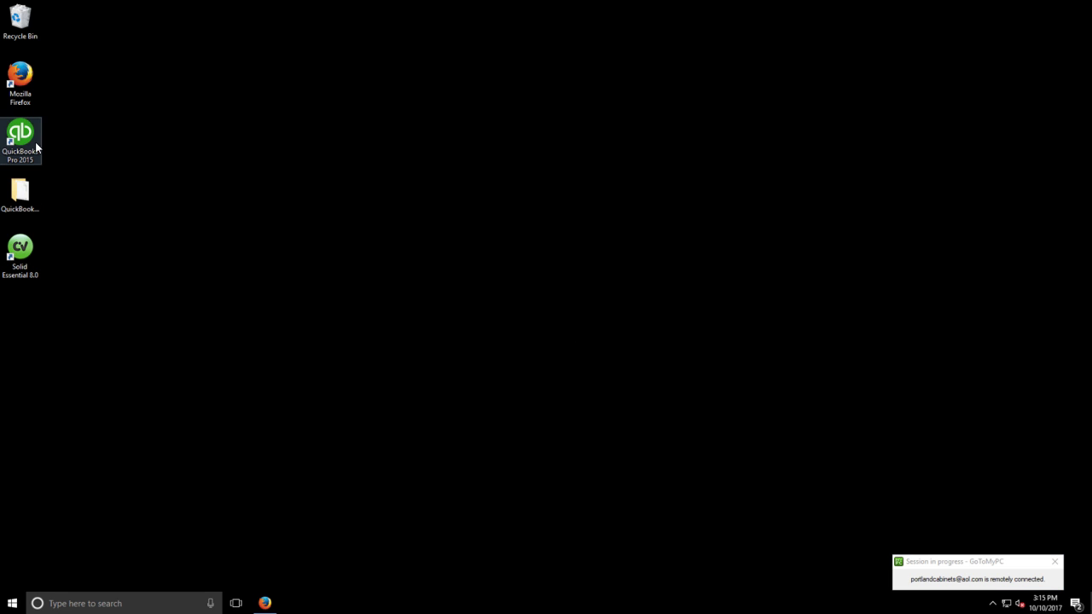
Relaunch Solid Essential 8.0 and create a trial license from the Product License dialog
double_click(18, 250)
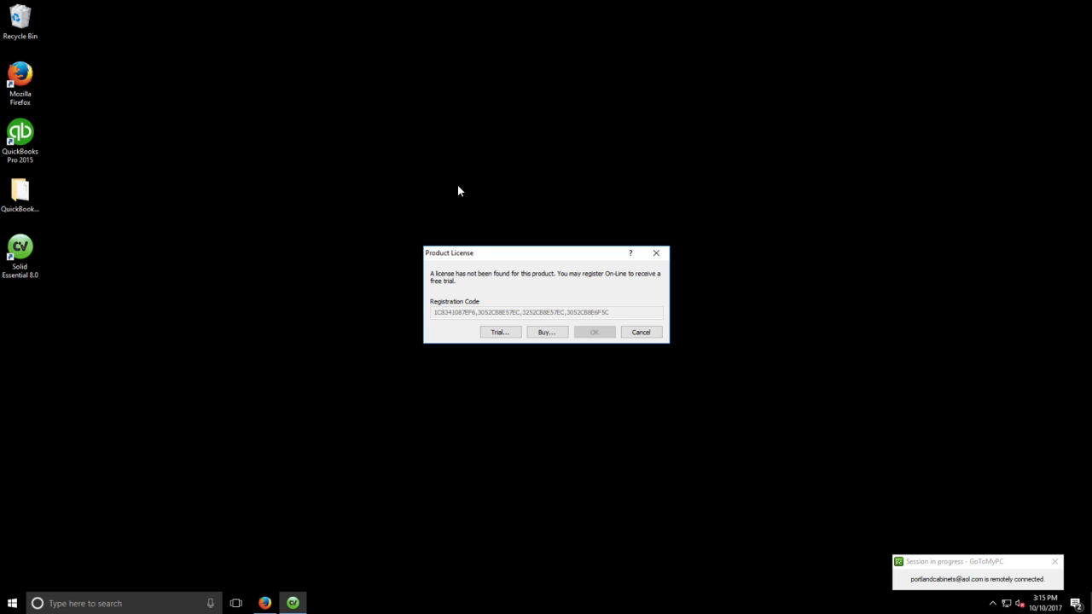
left_click(443, 236)
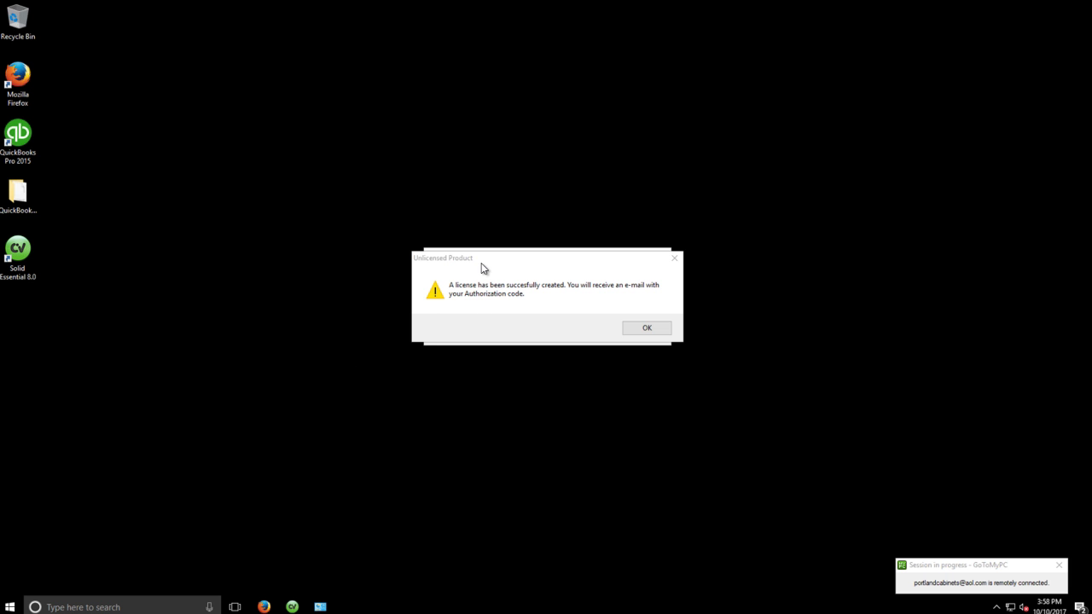
Dismiss the Unlicensed Product notice and accept the Product License dialog to launch Cabinet Vision
left_click_drag(481, 263, 480, 307)
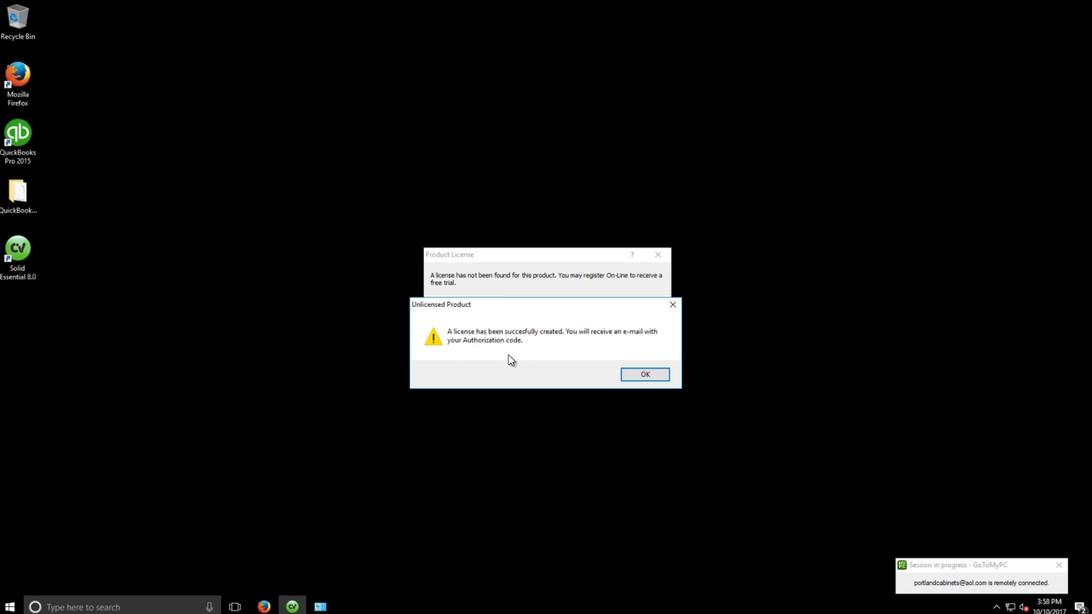
left_click(627, 375)
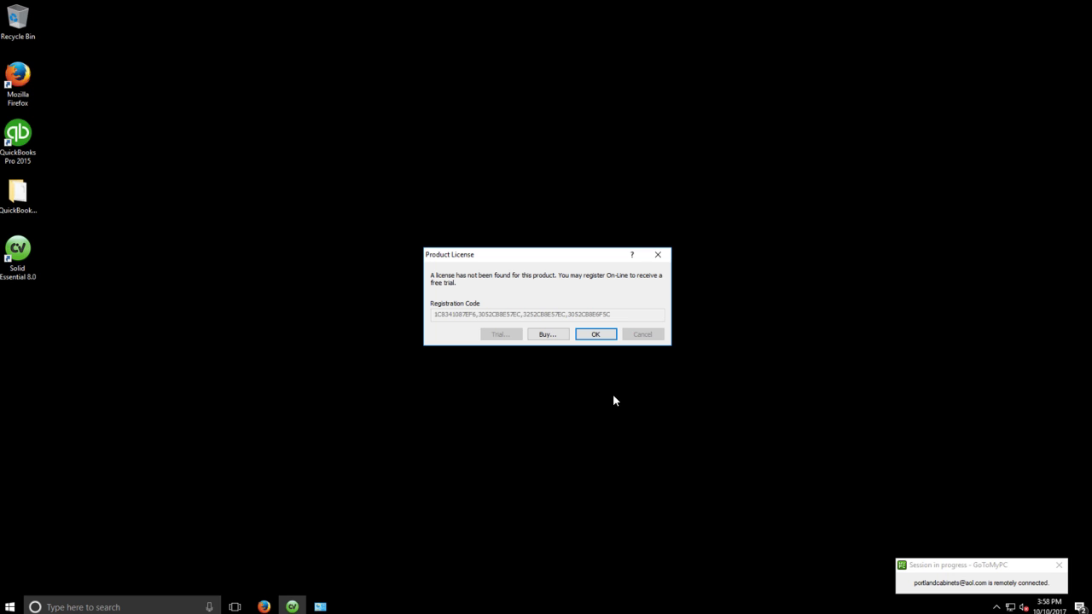
left_click(597, 335)
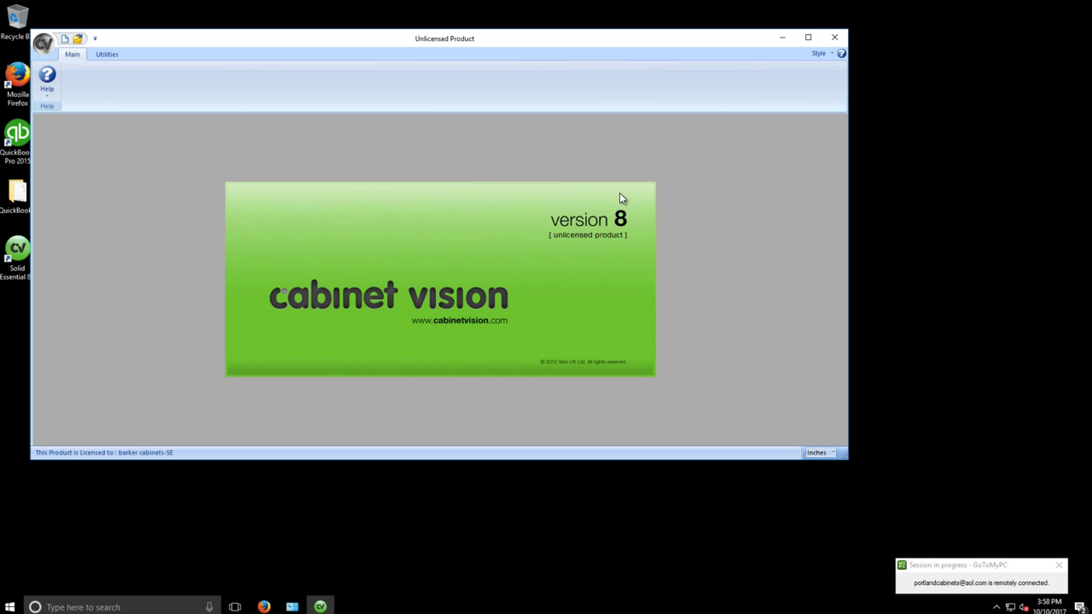
Maximize the window and open Utilities > Authorization Code
double_click(472, 40)
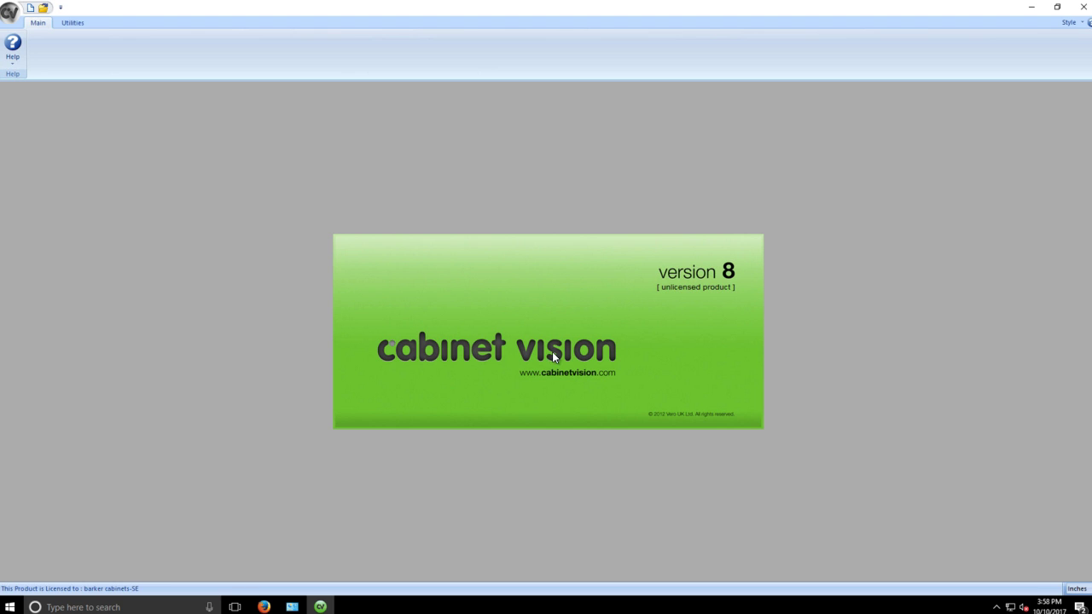
left_click(73, 23)
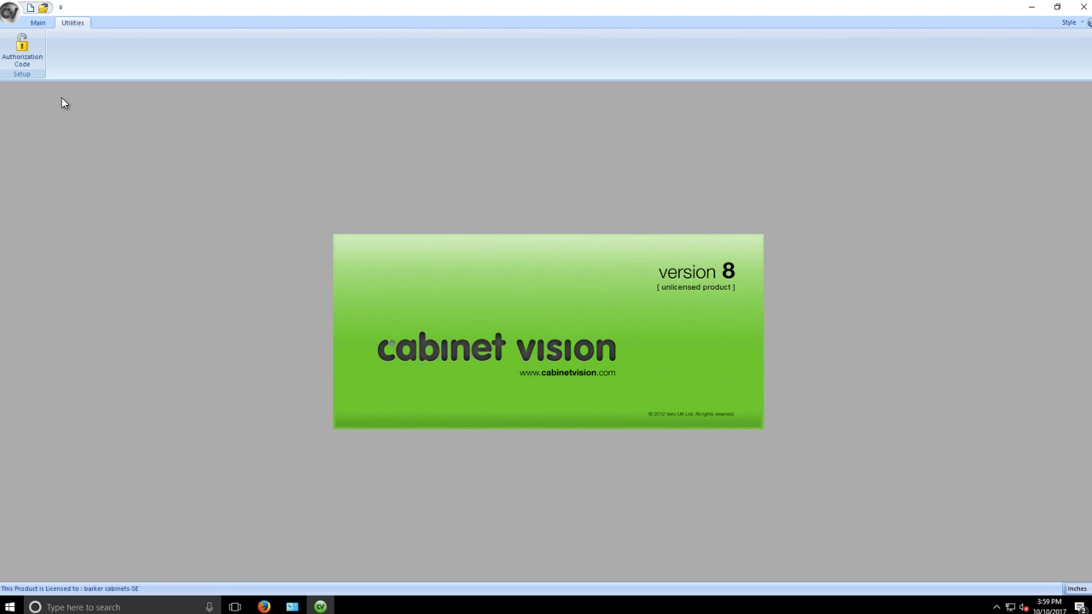
left_click(25, 53)
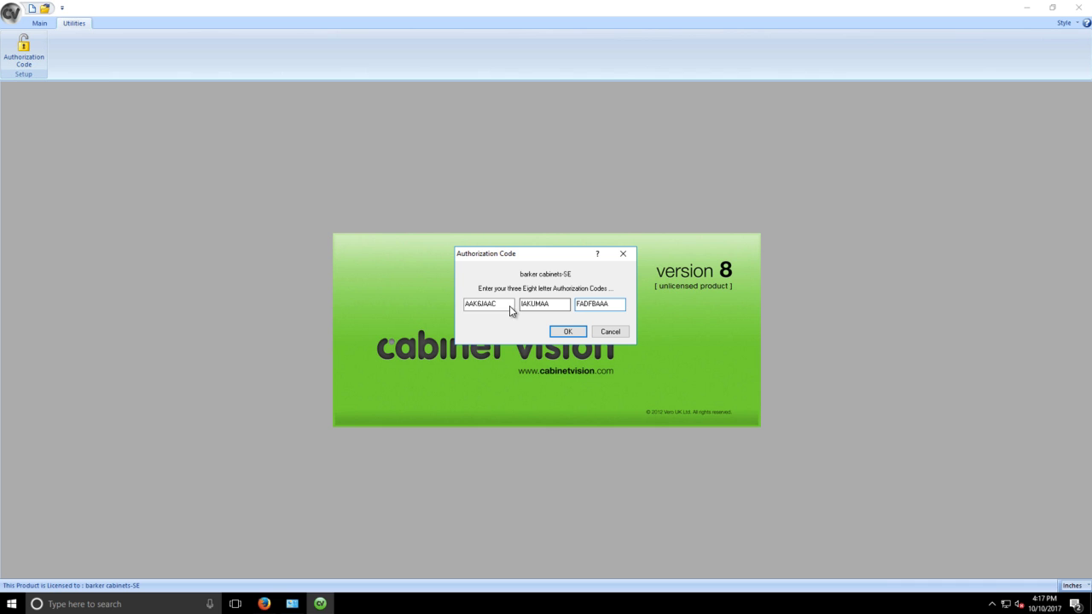
Enter the three eight-letter authorization codes and submit them, then toggle the Main/Utilities tabs
left_click_drag(509, 308, 451, 309)
left_click(568, 331)
left_click(605, 331)
left_click(568, 332)
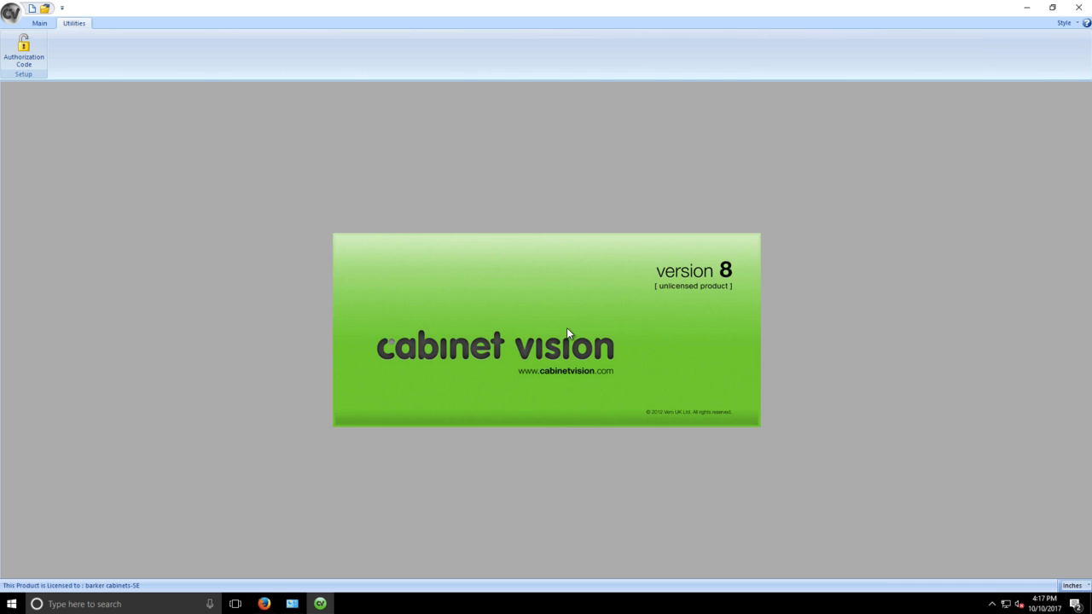
left_click(40, 24)
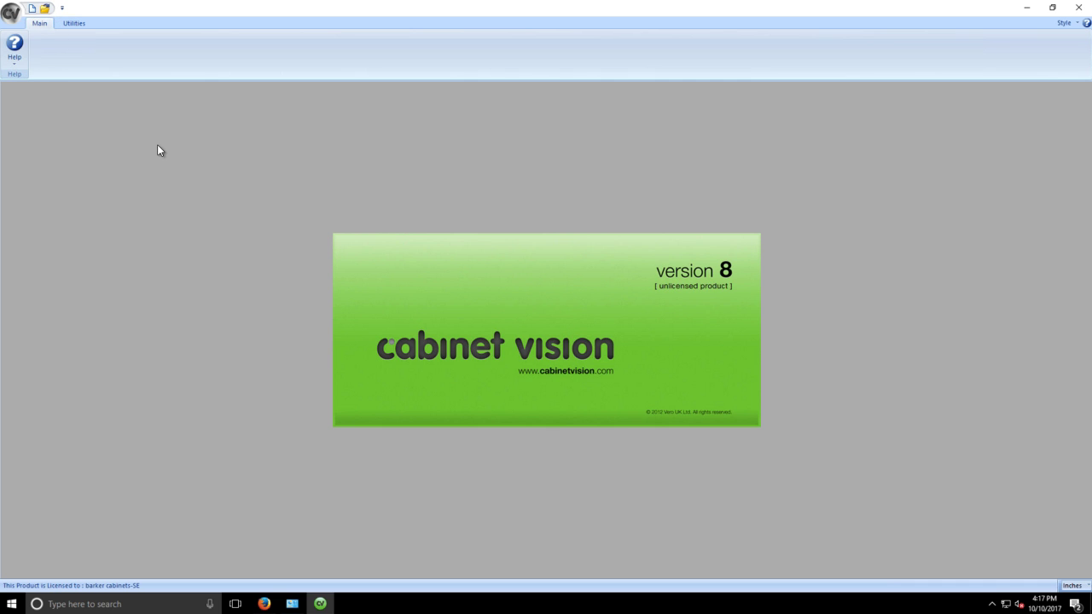
left_click(74, 23)
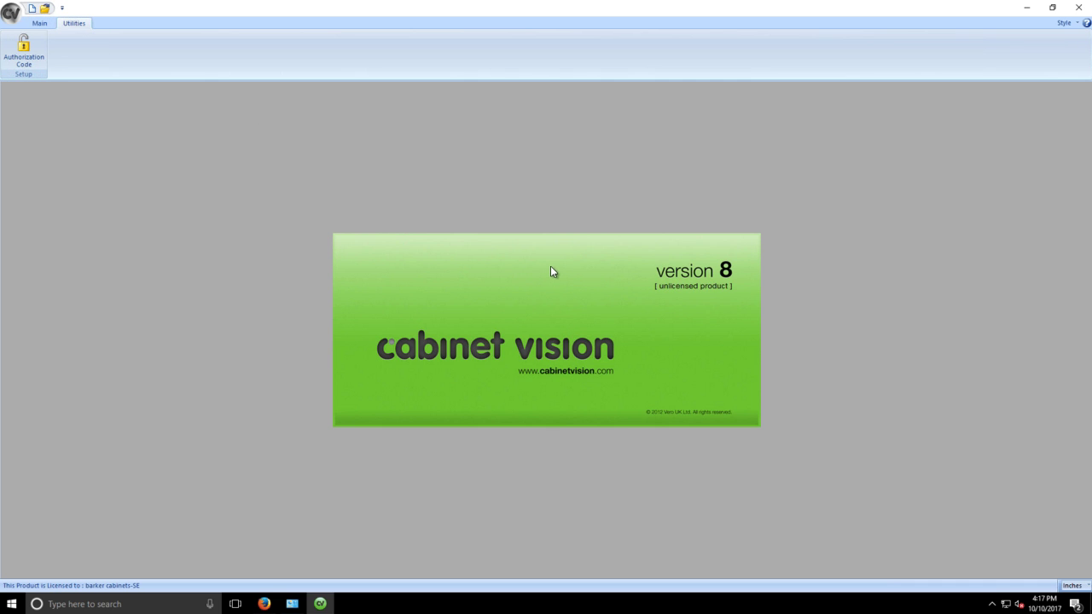
Create a new job and draw a single 176 23/32 wall with Chained Line
left_click(586, 290)
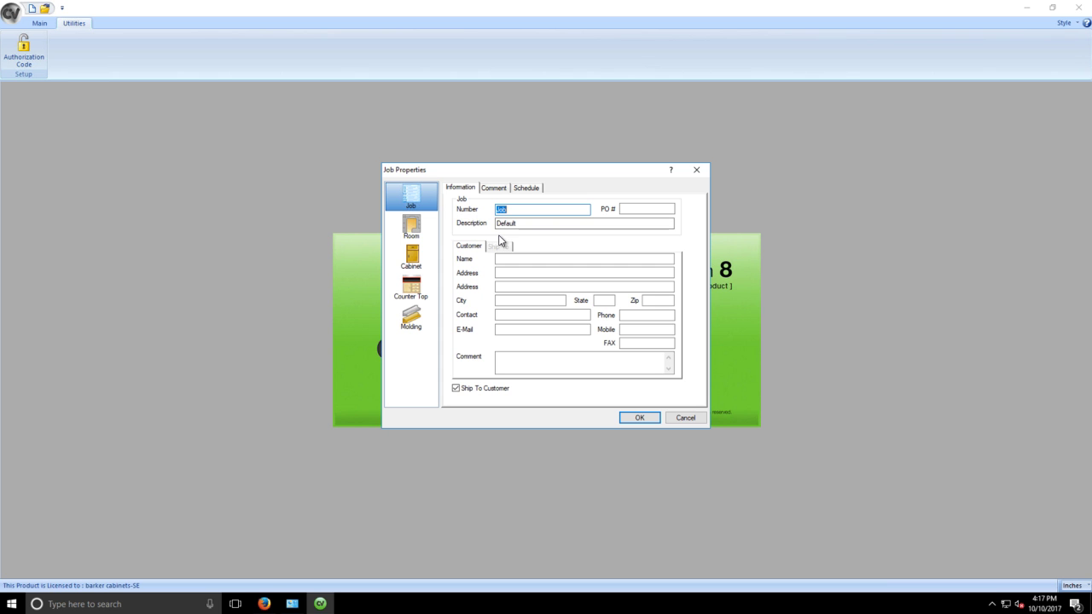
left_click(639, 418)
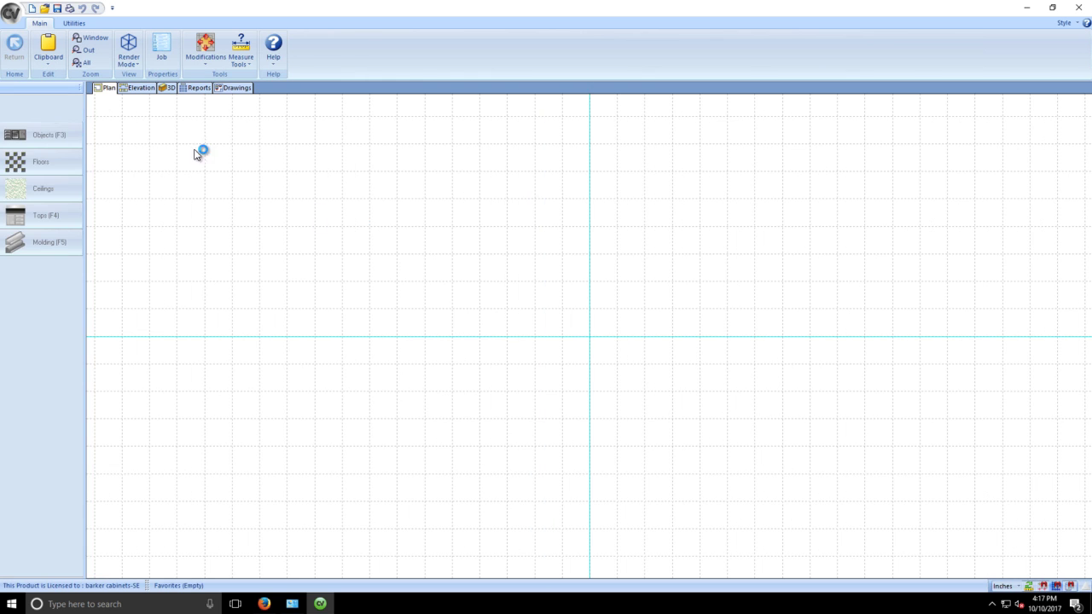
left_click(826, 215)
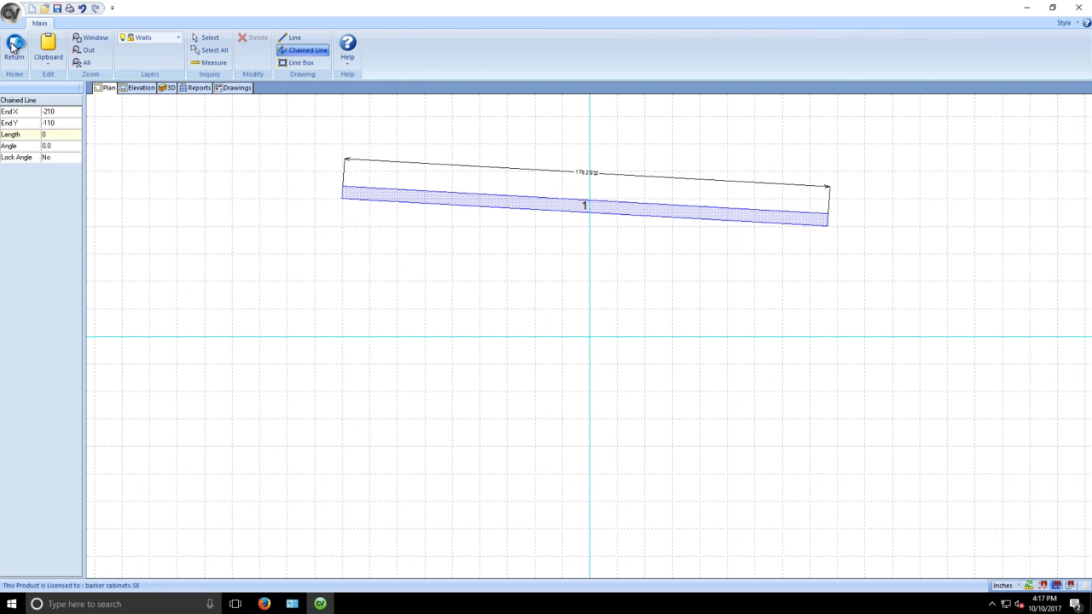
key("Escape")
Place a Custom Cabinets > BASE > BFARMSINK cabinet against the wall, 13 from its left end
left_click(42, 135)
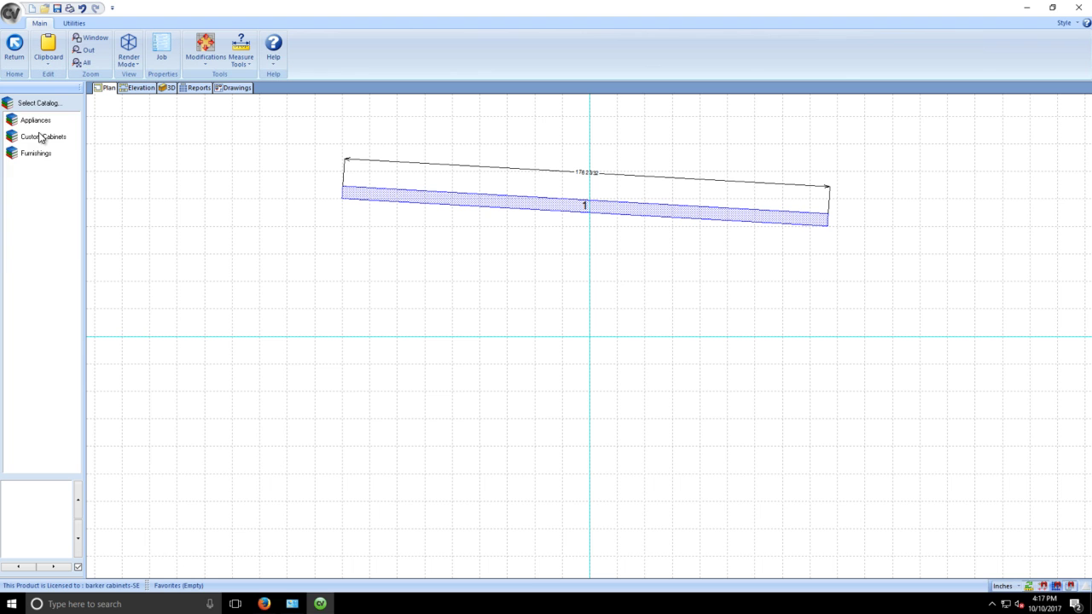
left_click(42, 136)
left_click(29, 138)
left_click(38, 170)
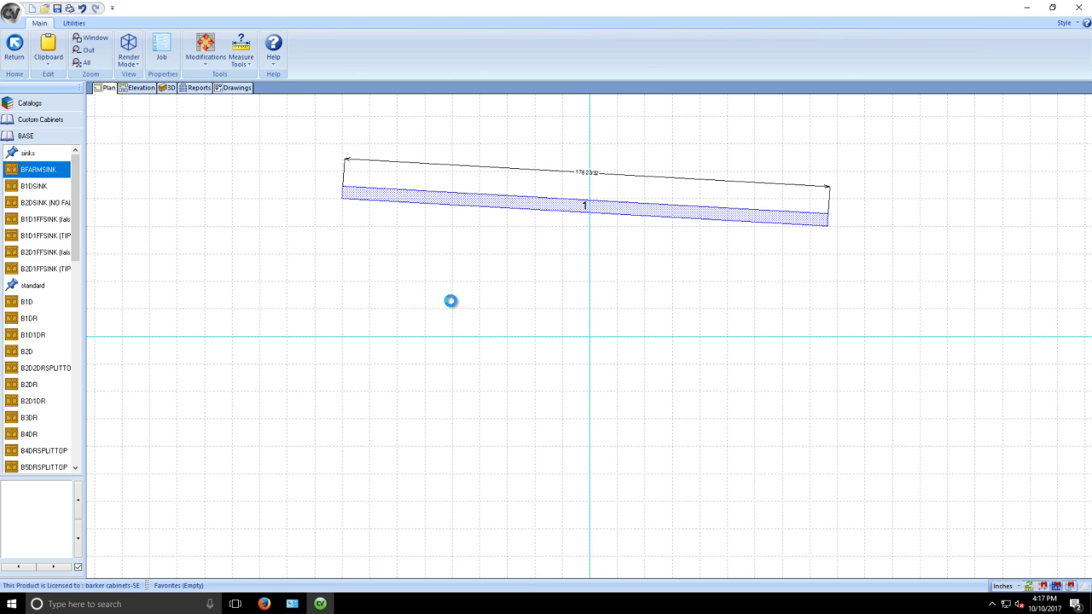
left_click(420, 238)
View the 30 3/4-wide BFARMSINK cabinet in 3D, orbit it, and return to the plan
double_click(421, 244)
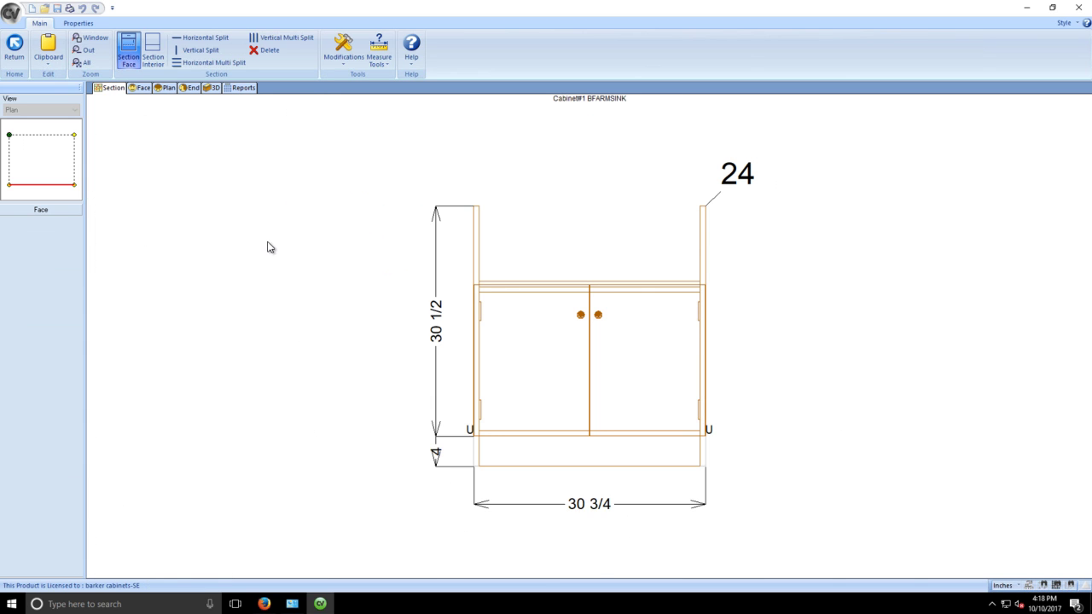
left_click(212, 87)
left_click_drag(660, 287, 264, 245)
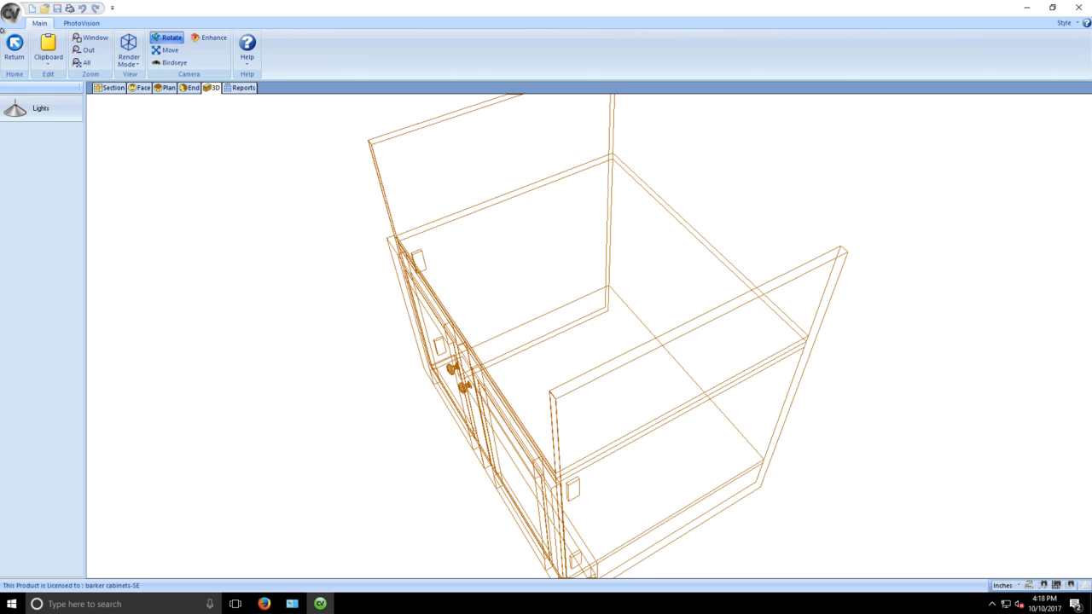
left_click(9, 41)
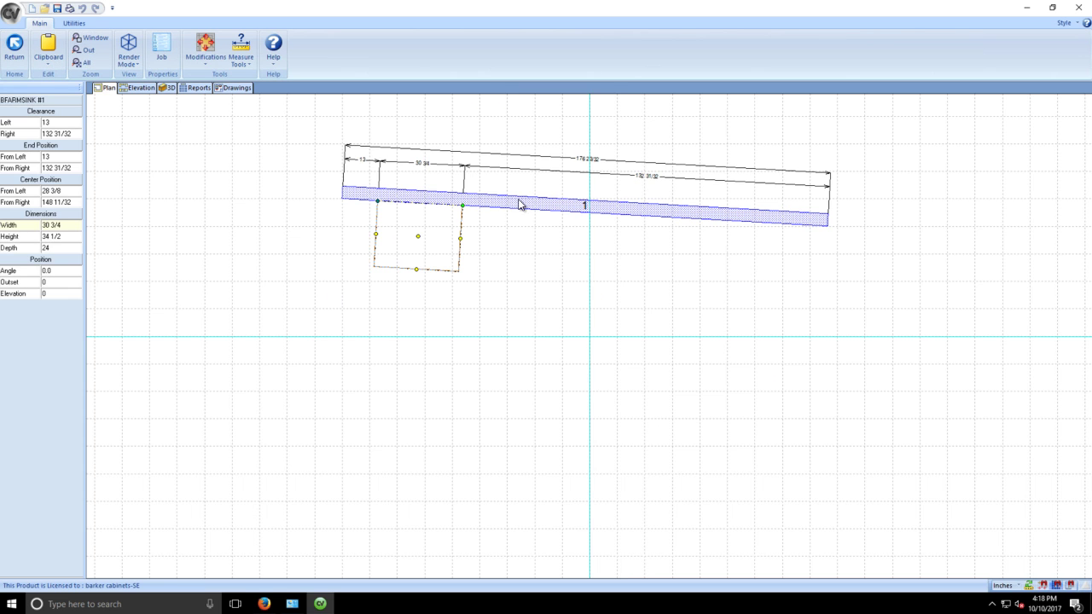
Set the wall's Angle to 0 so it is level
left_click(521, 205)
left_click(53, 168)
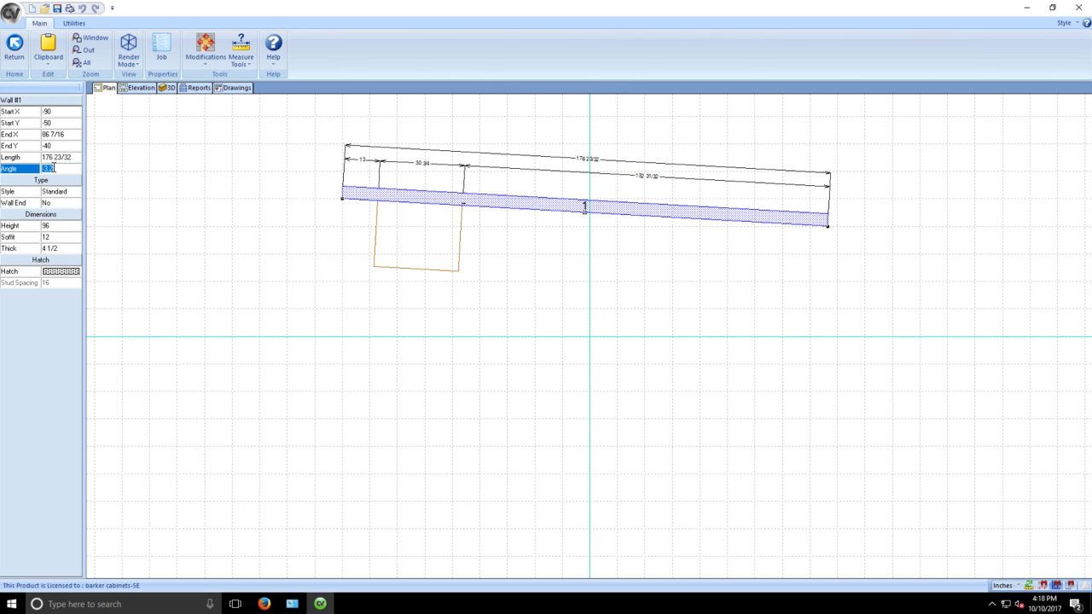
type("0")
key("Return")
left_click(566, 261)
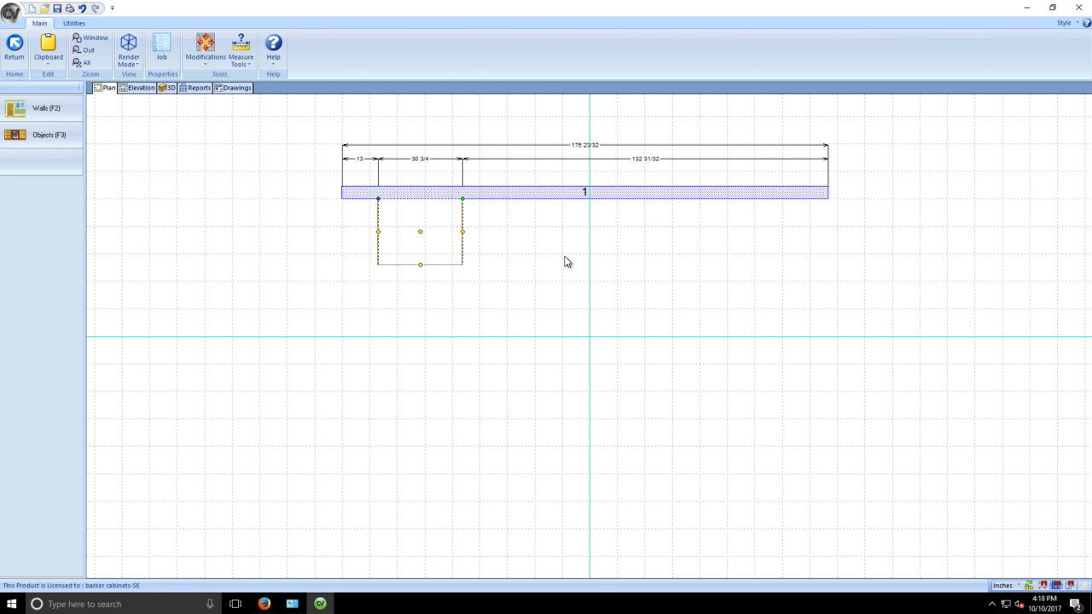